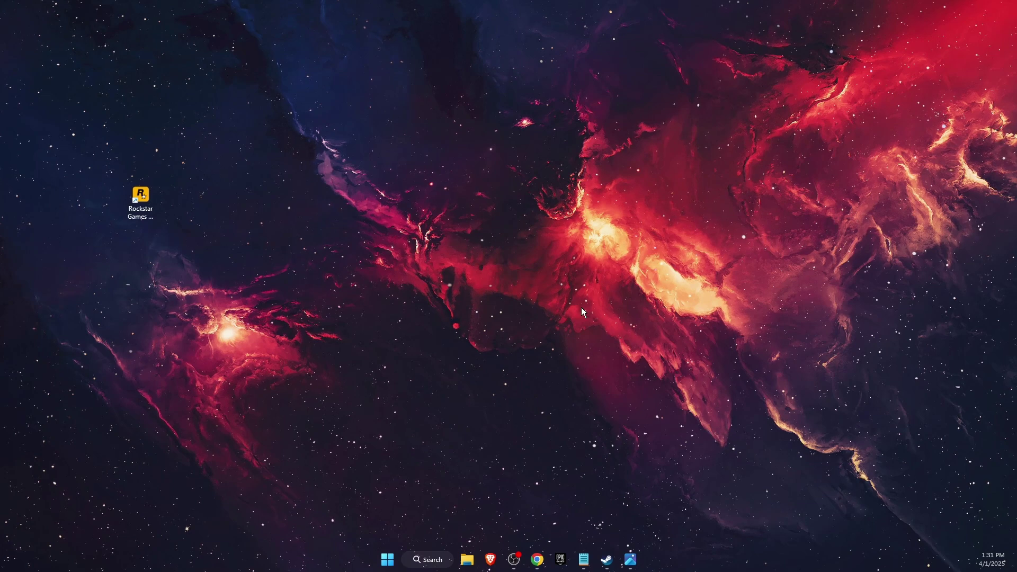
Search Windows for 'services' so the Services app appears as the best match
click(436, 561)
text(serv)
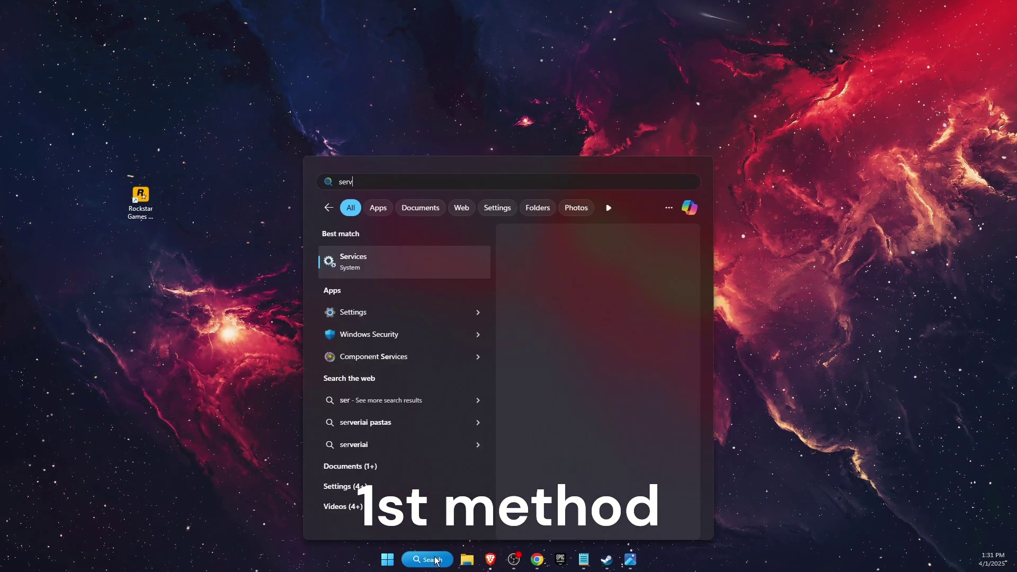
text(ices)
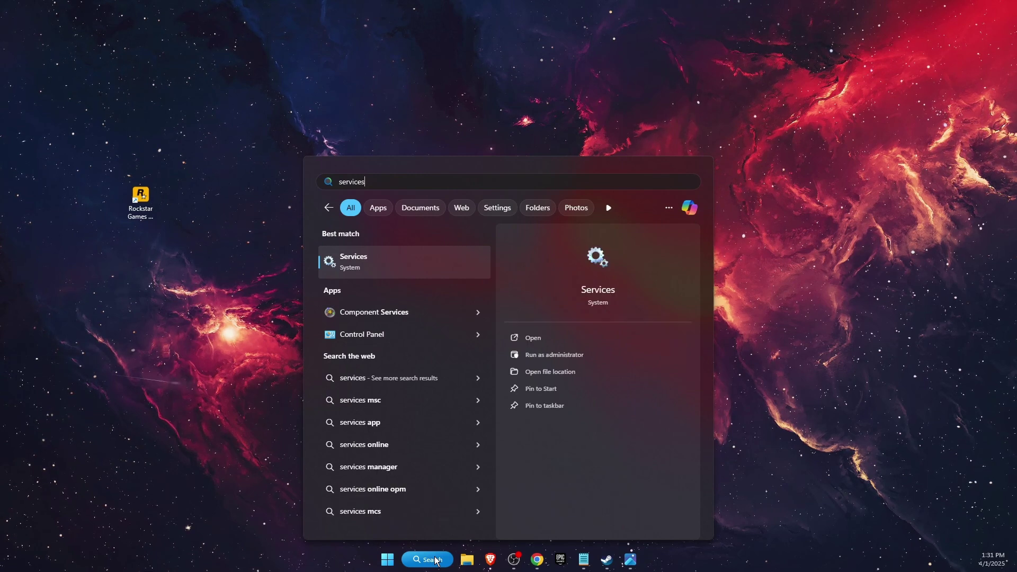
Set Program Compatibility Assistant Service startup type to Automatic, apply it, and close Services
click(445, 250)
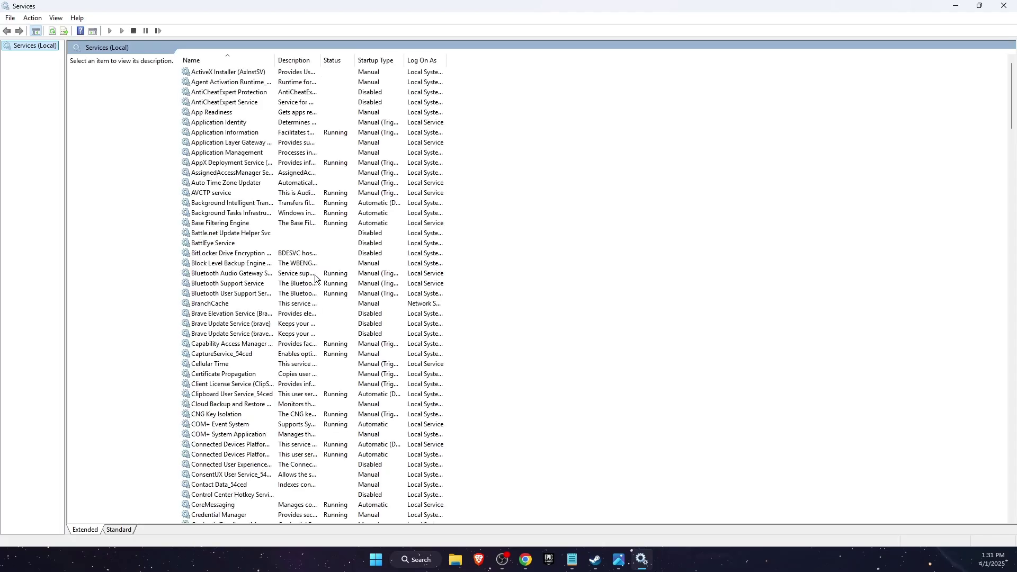
scroll(268, 323, down, 20)
scroll(260, 337, down, 16)
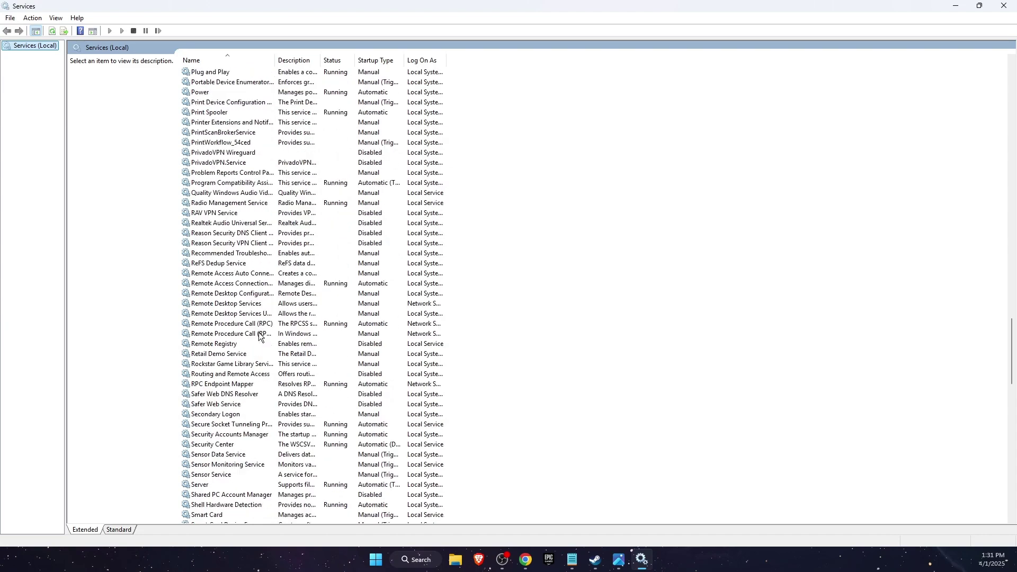
scroll(260, 336, up, 8)
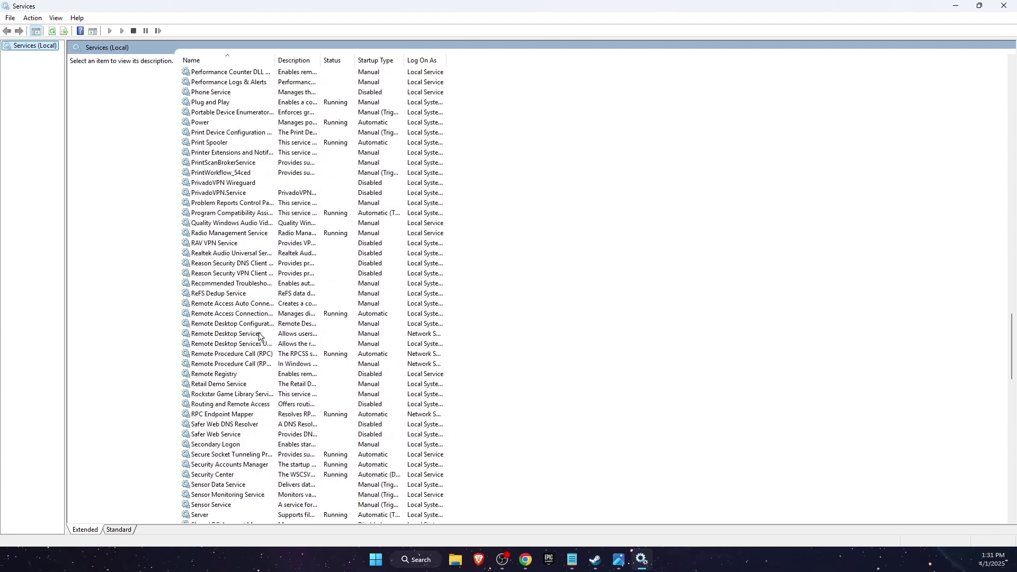
click(214, 339)
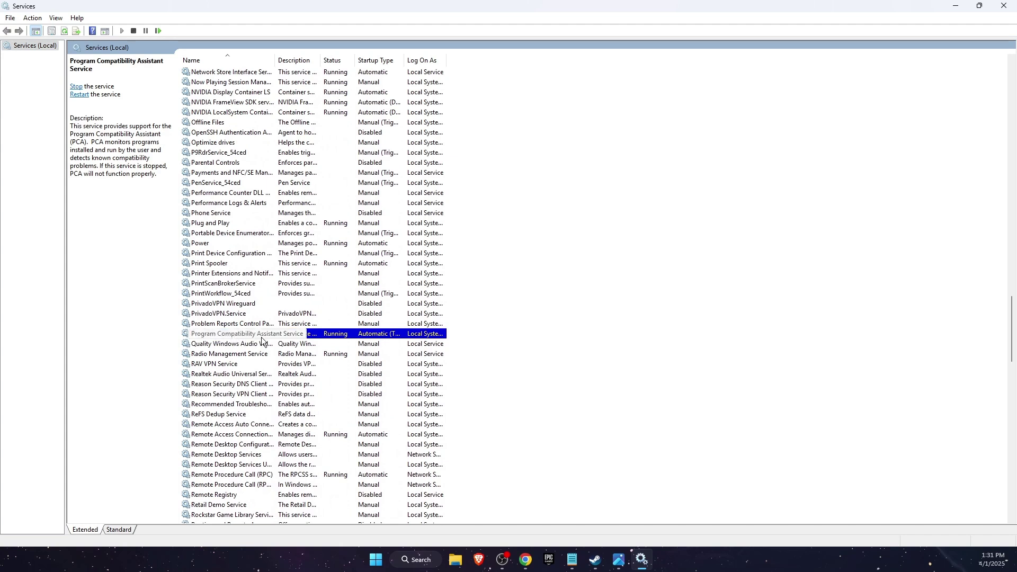
double_click(337, 337)
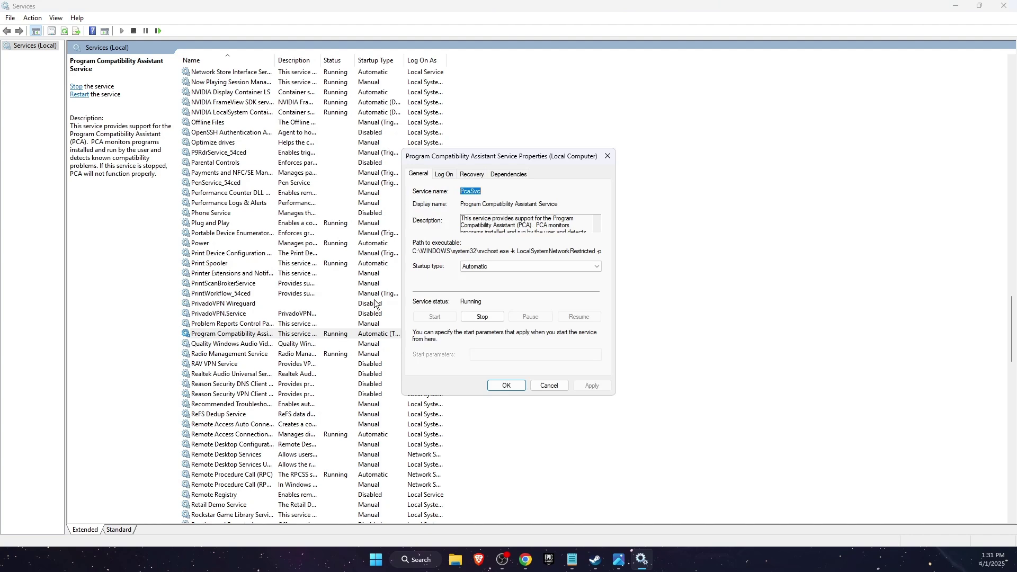
click(476, 267)
click(495, 283)
click(590, 383)
click(493, 385)
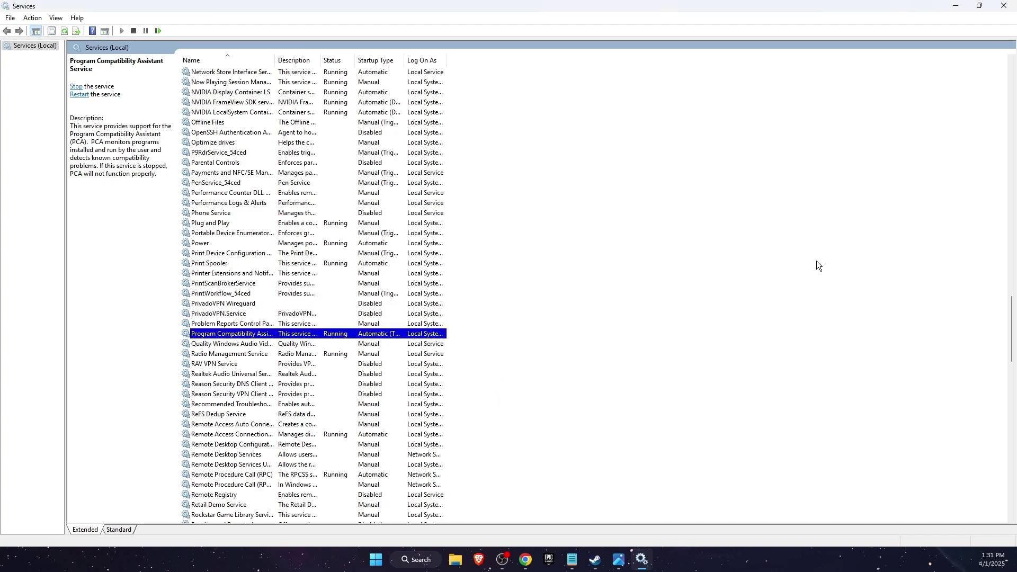
key(s)
click(1003, 6)
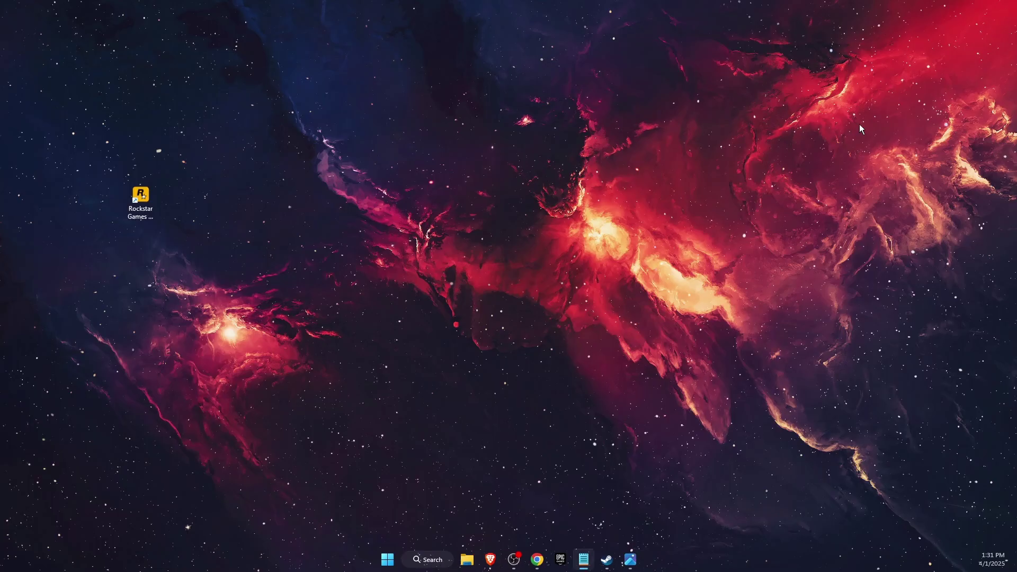
click(388, 560)
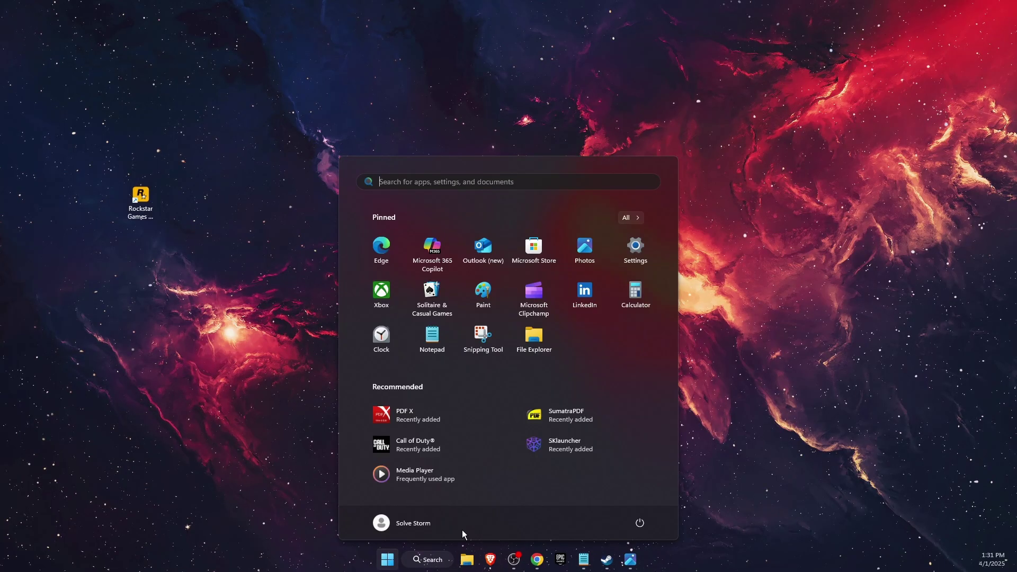
click(638, 523)
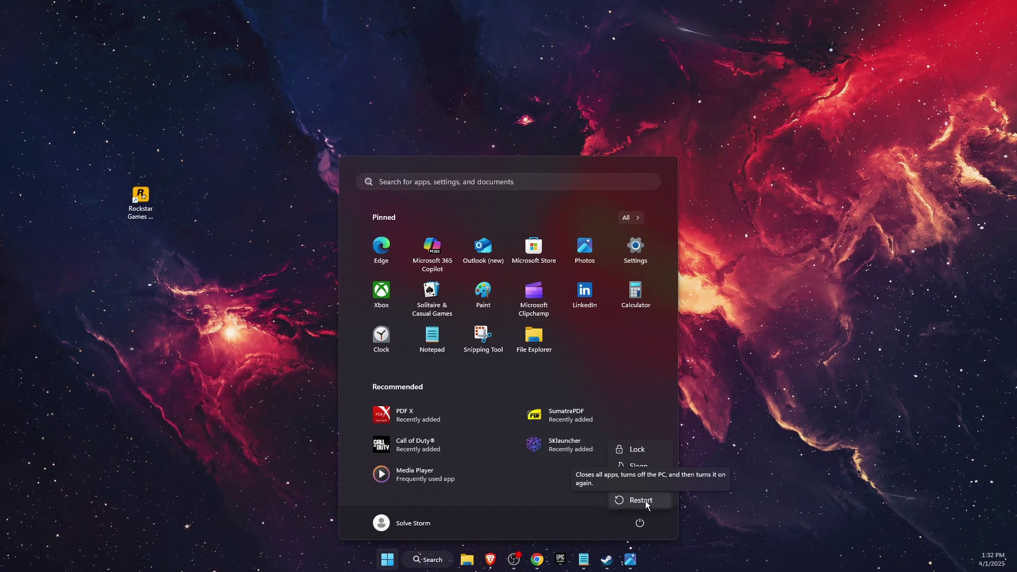
click(740, 483)
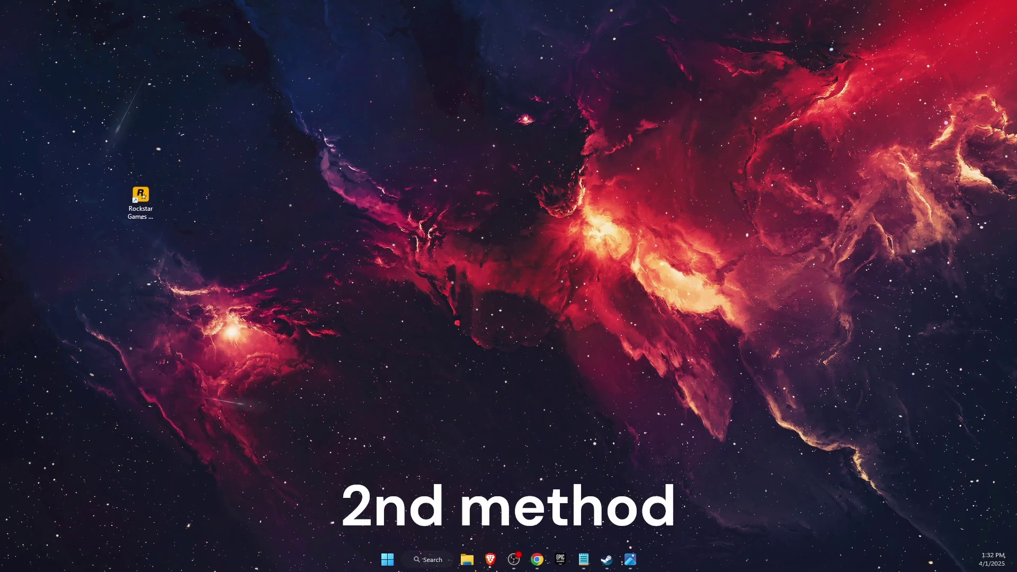
Search 'virus' to open Virus & threat protection and go to its Manage settings page
click(427, 560)
text(virus)
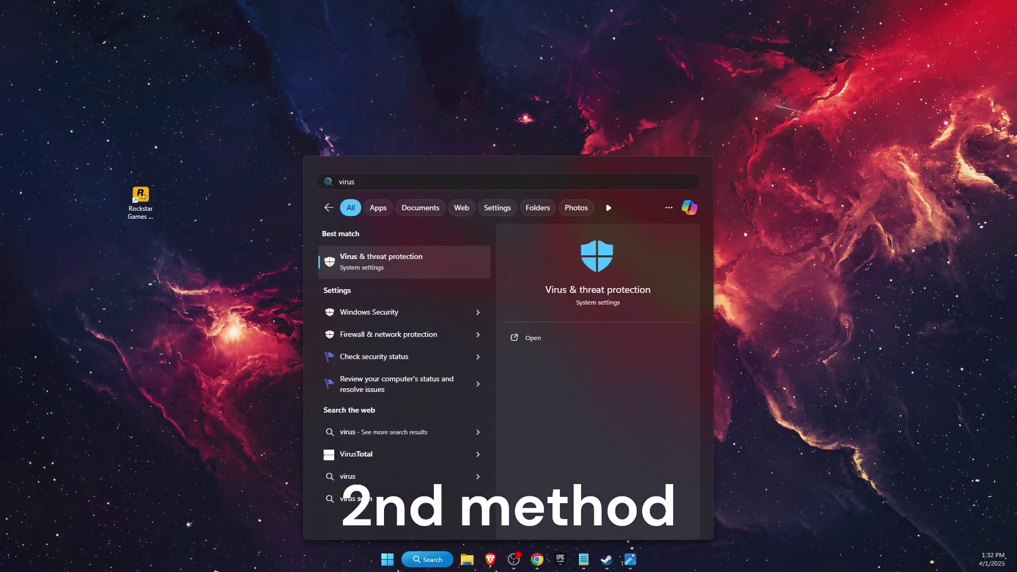
key(Return)
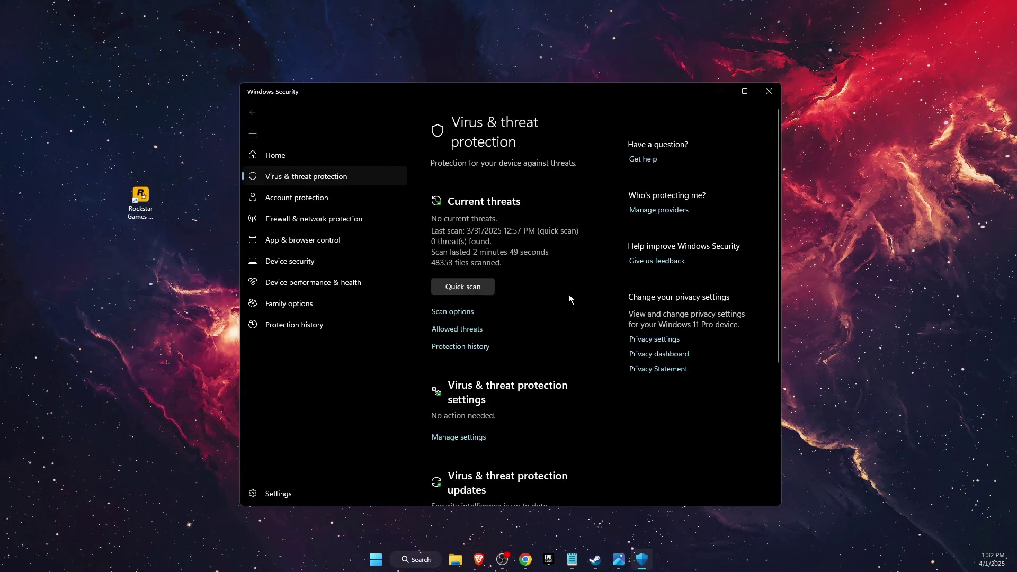
scroll(506, 377, down, 1)
scroll(506, 374, down, 1)
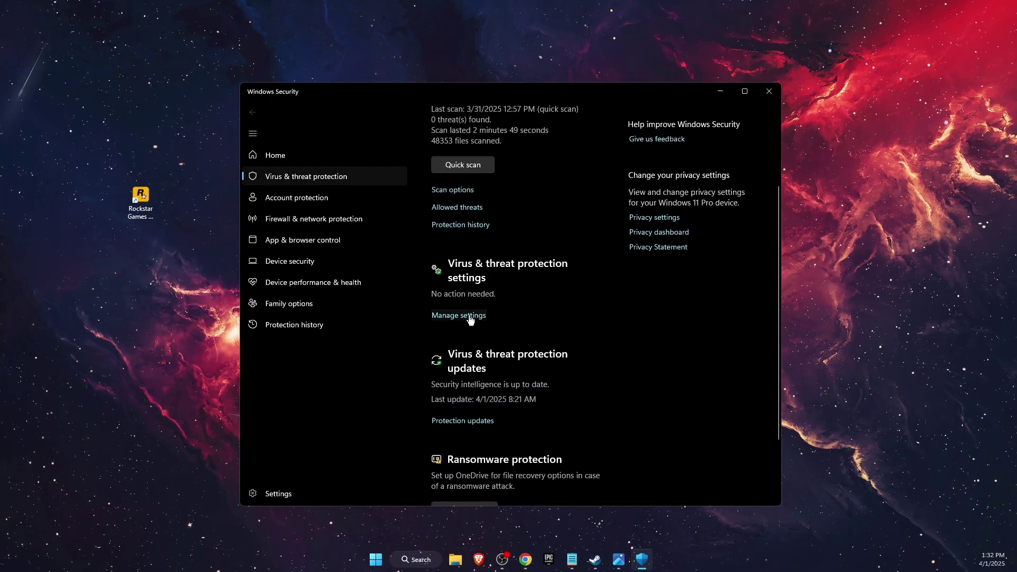
click(468, 316)
scroll(489, 333, down, 5)
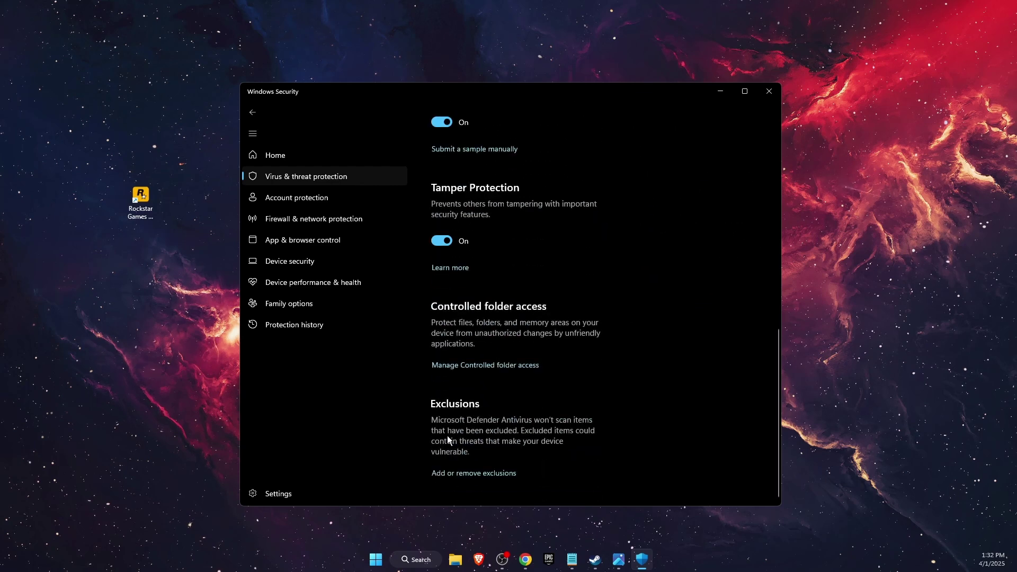
Open the Exclusions list, expand the C:\Program Files\Rockstar Games entry, and check the Add an exclusion types
click(455, 475)
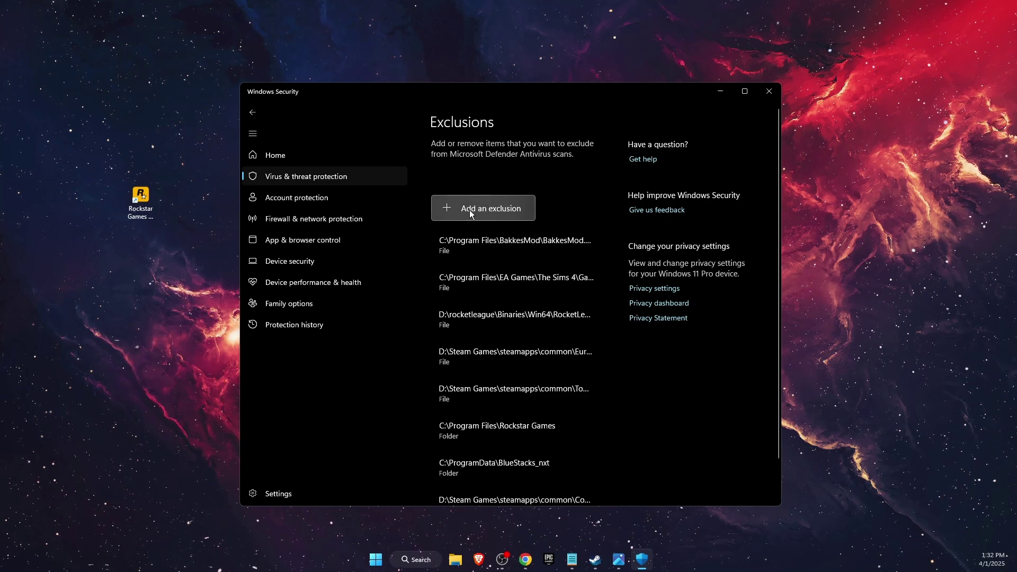
scroll(732, 376, down, 1)
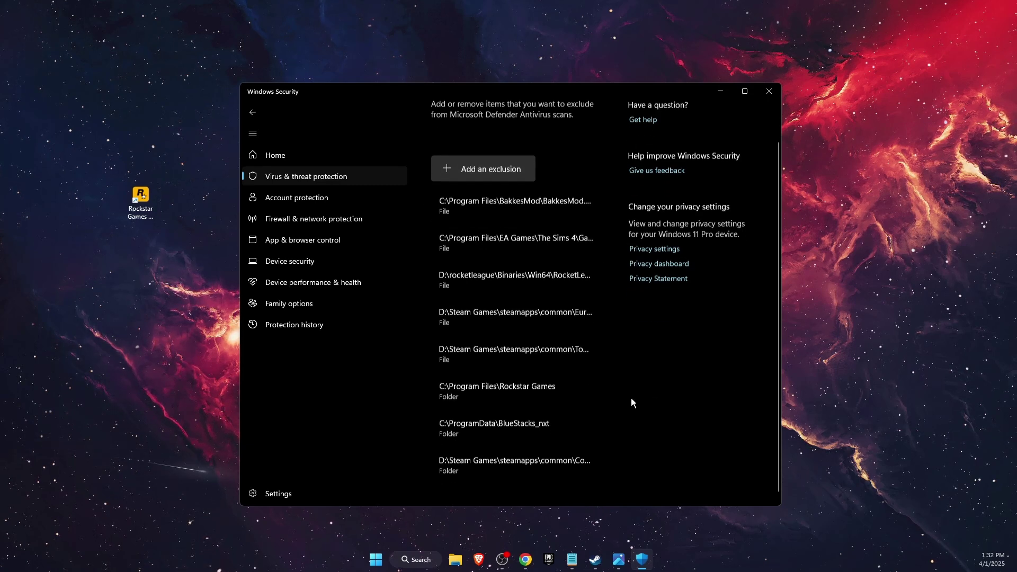
click(494, 383)
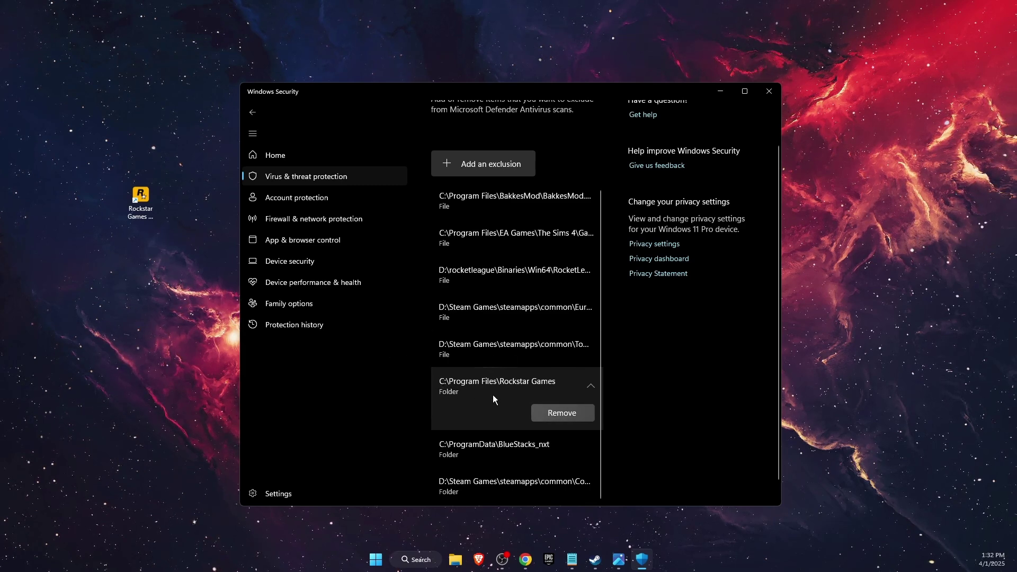
click(488, 165)
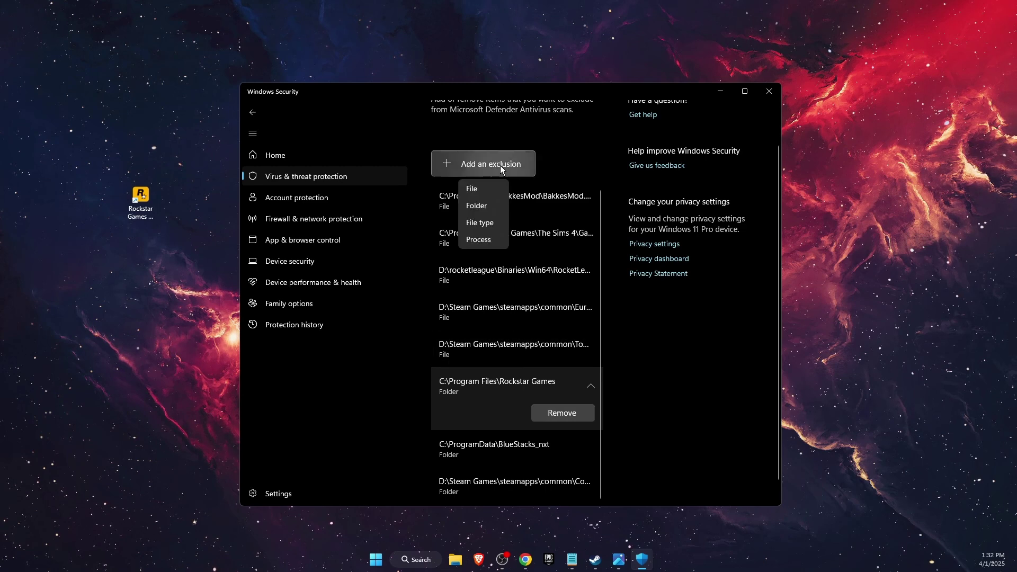
click(480, 206)
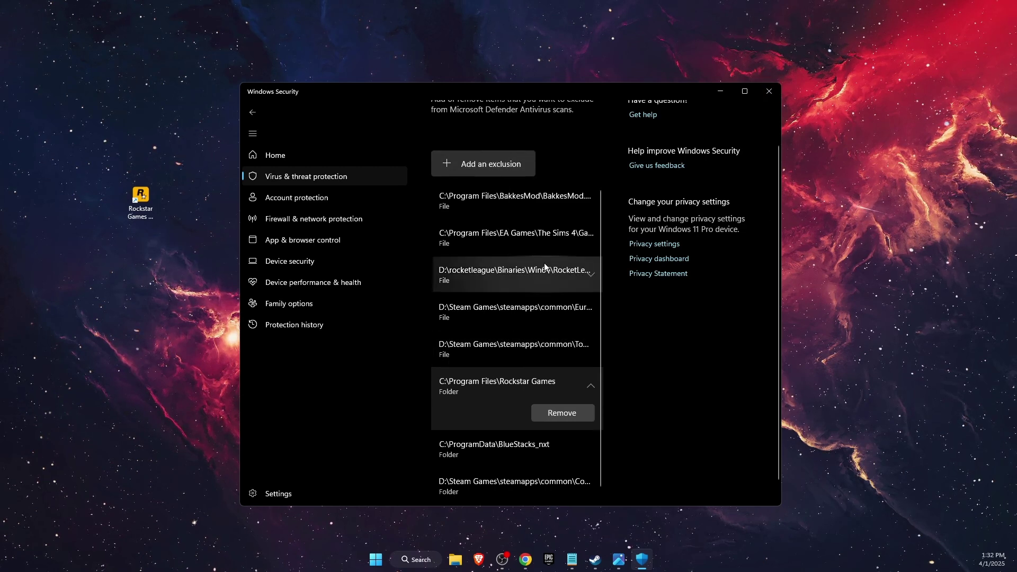
Return to Virus & threat protection and reopen its Manage settings page
click(294, 179)
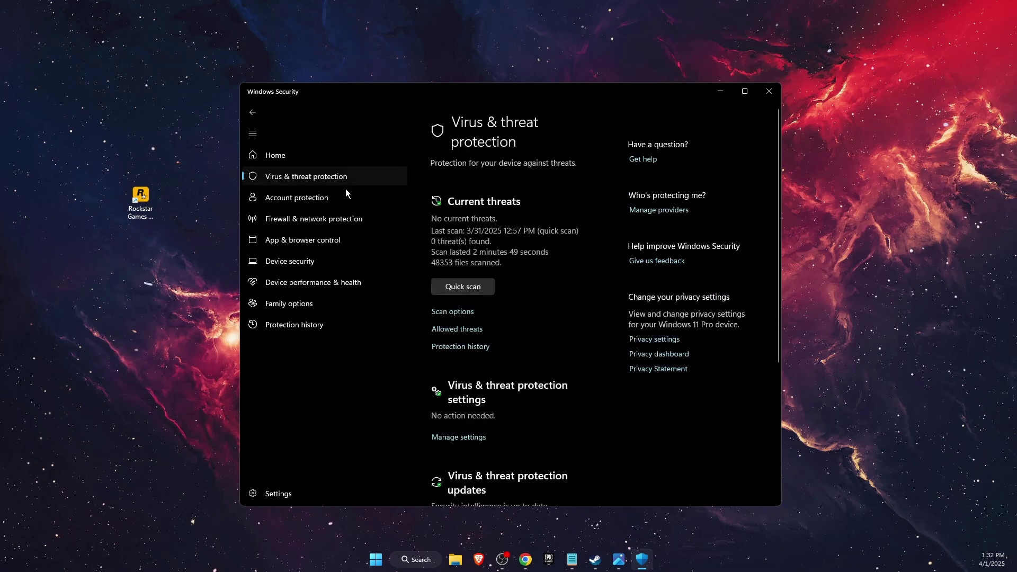
scroll(532, 287, down, 3)
click(466, 255)
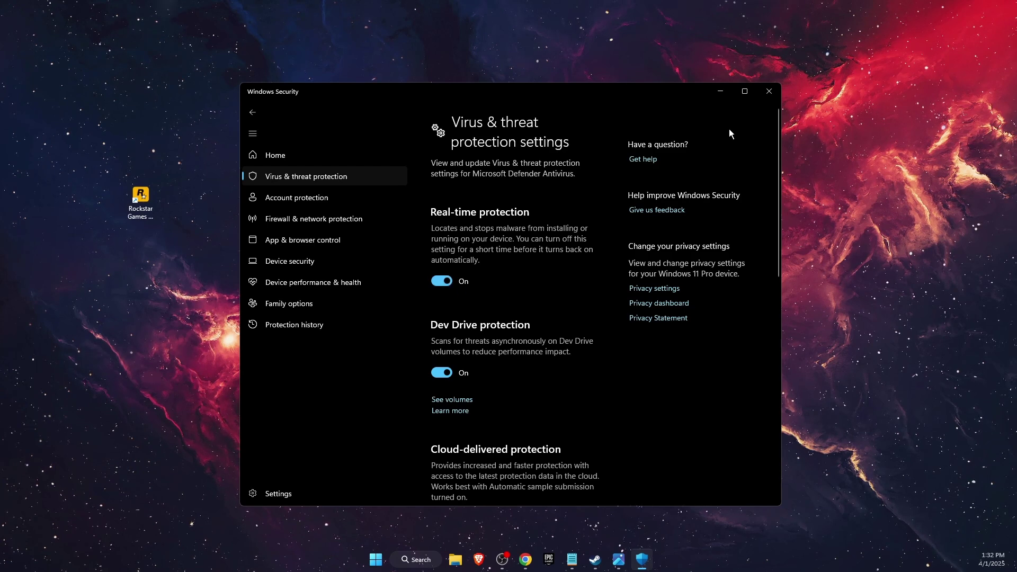
click(769, 92)
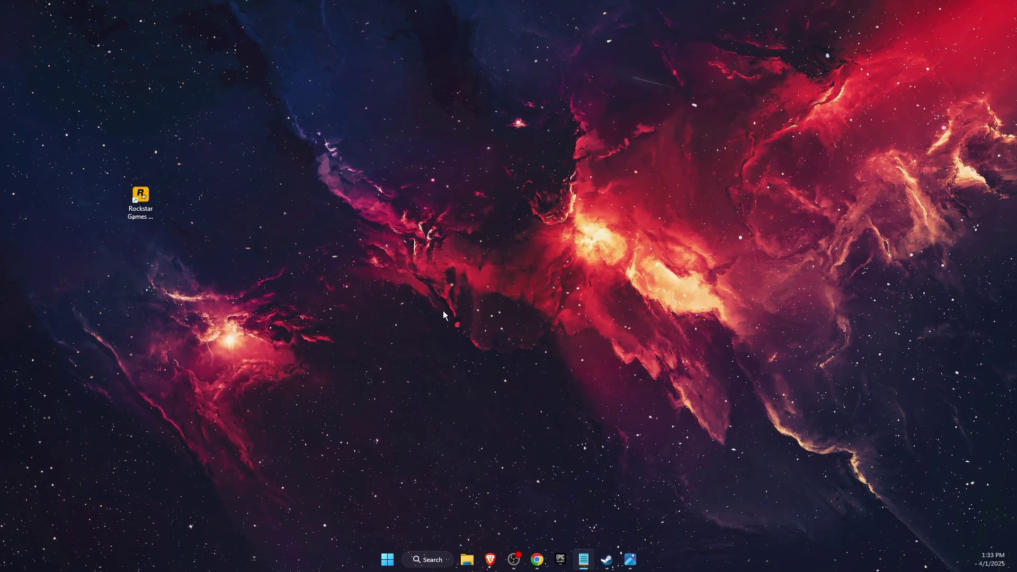
click(410, 561)
text(inst)
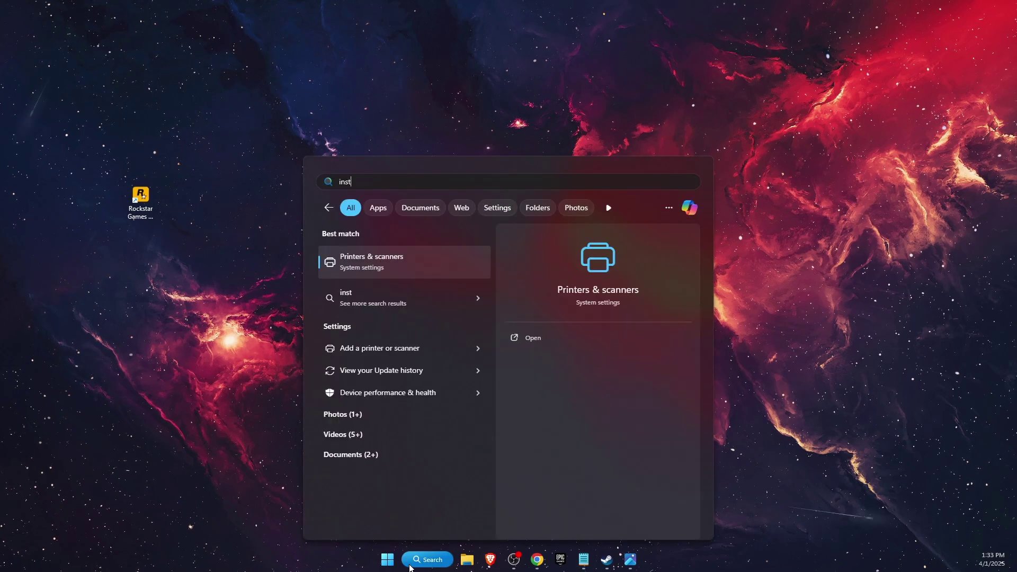
text(alled apps)
key(Return)
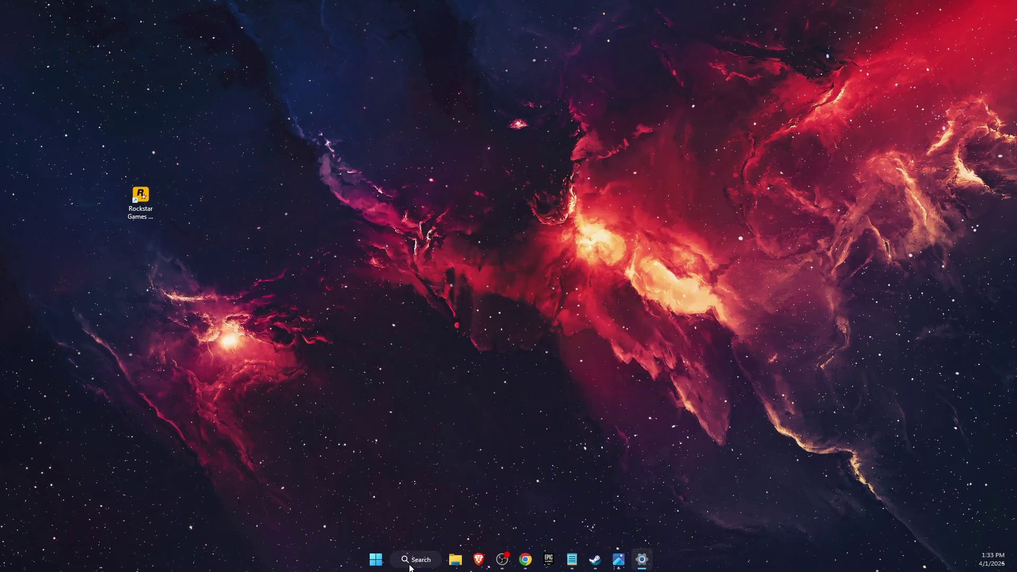
click(457, 177)
text(S)
key(BackSpace)
text(rocke)
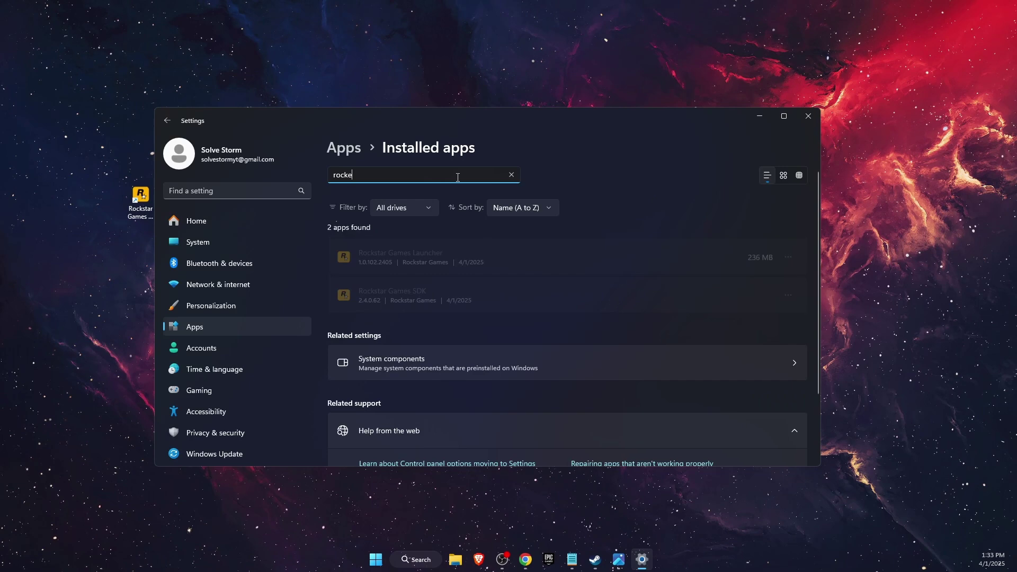
key(BackSpace)
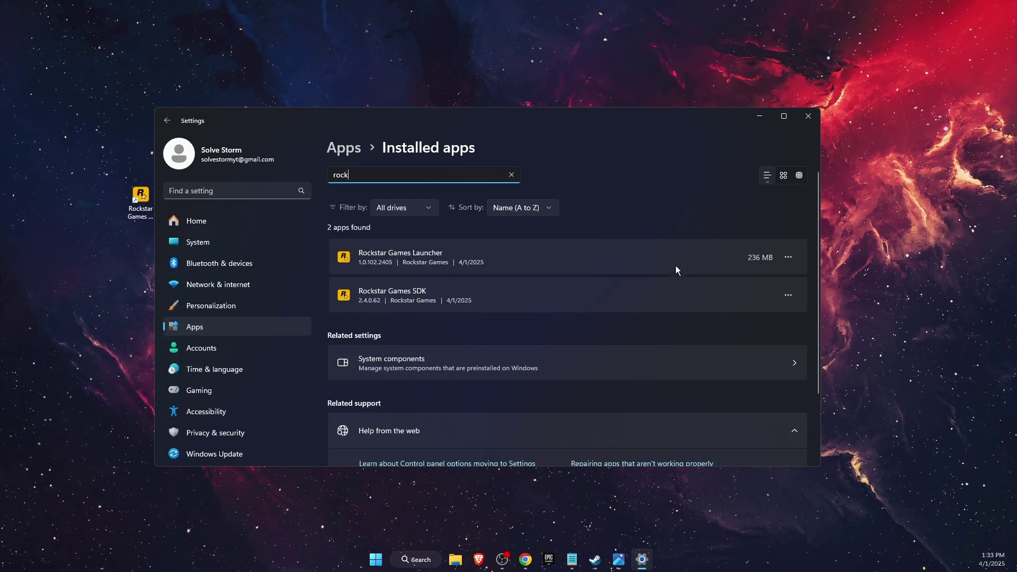
click(789, 257)
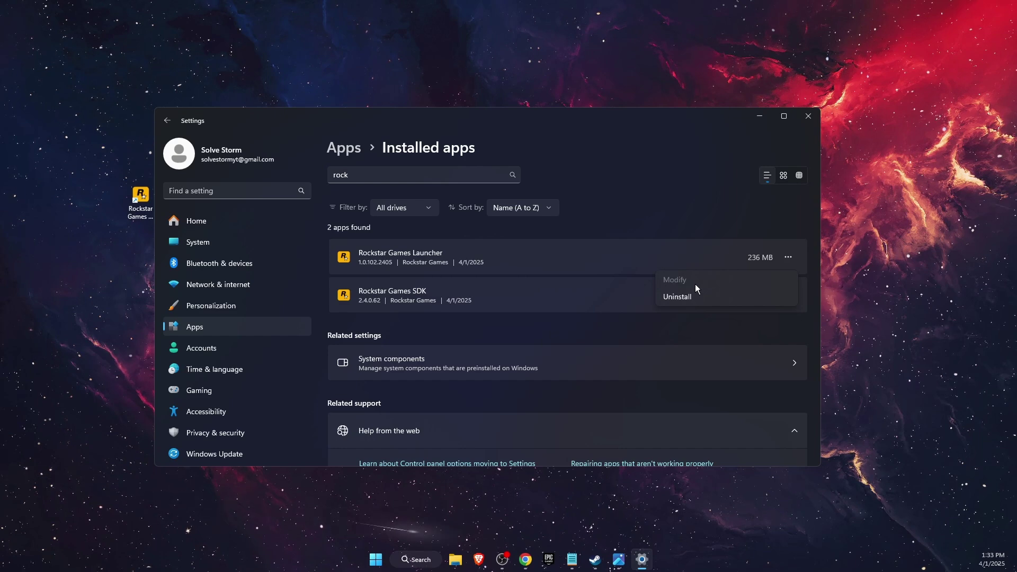
click(684, 198)
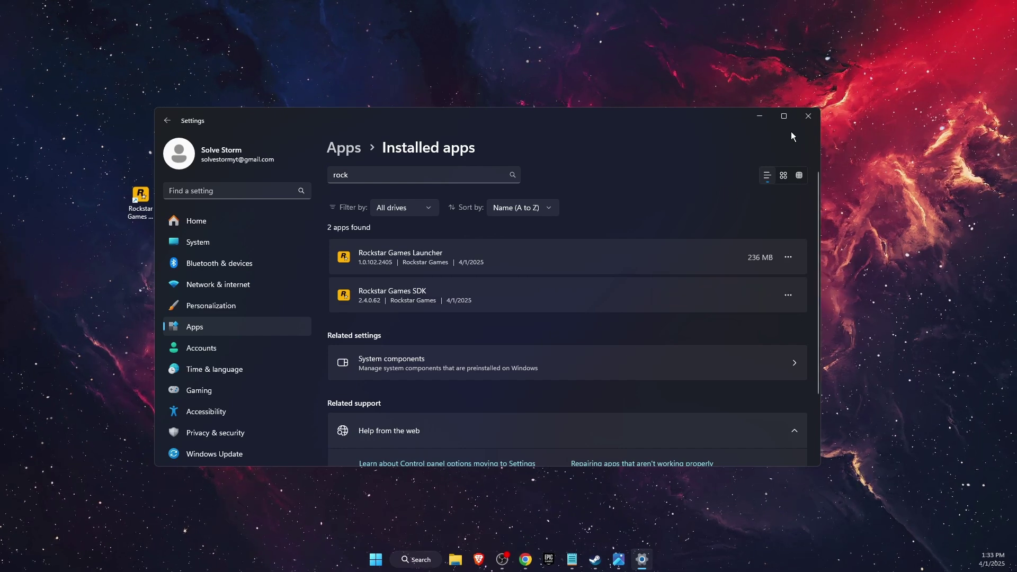
click(802, 118)
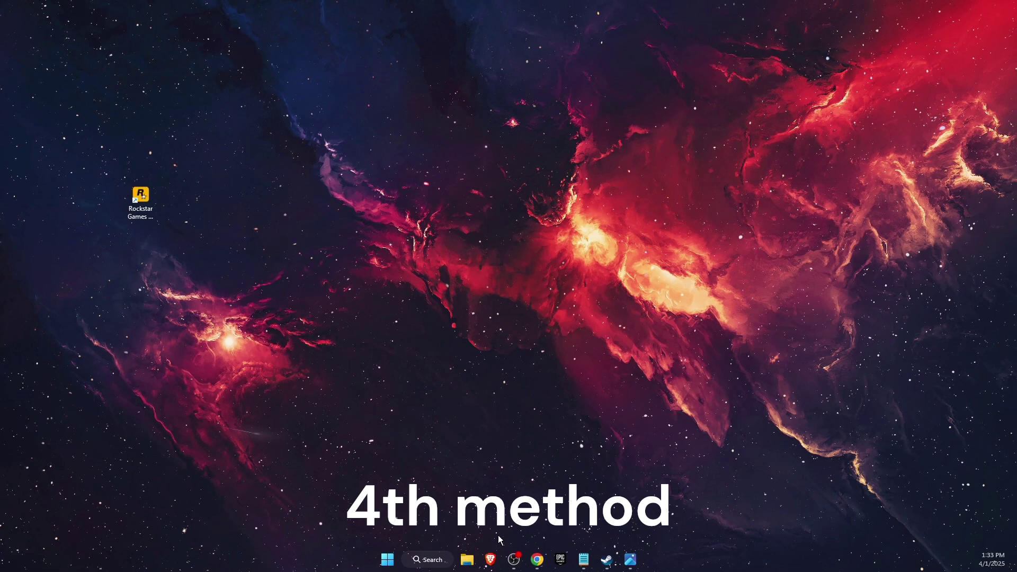
In File Explorer, open C:\Program Files\Rockstar Games\Launcher
click(467, 559)
click(365, 378)
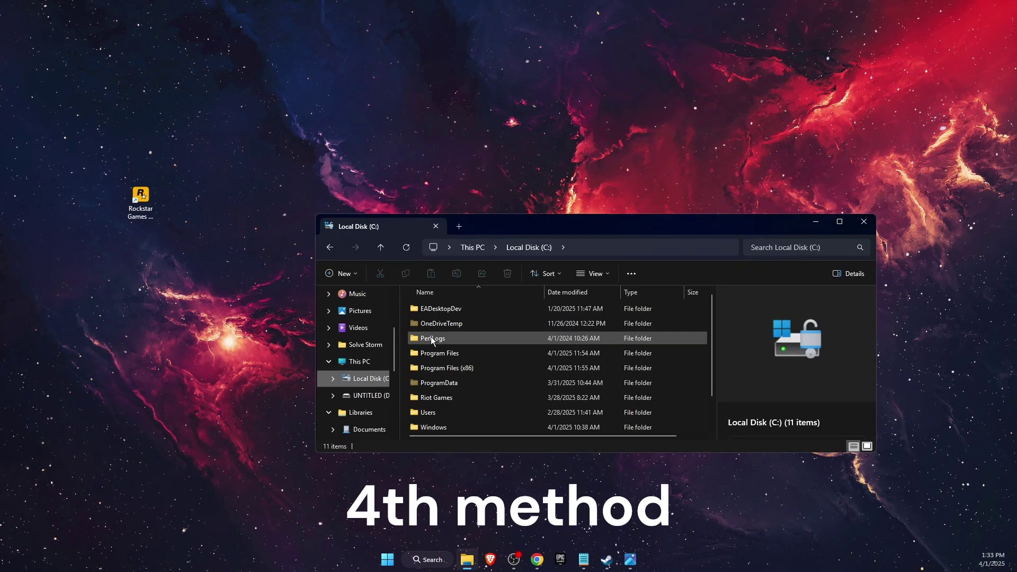
double_click(465, 354)
scroll(488, 361, down, 5)
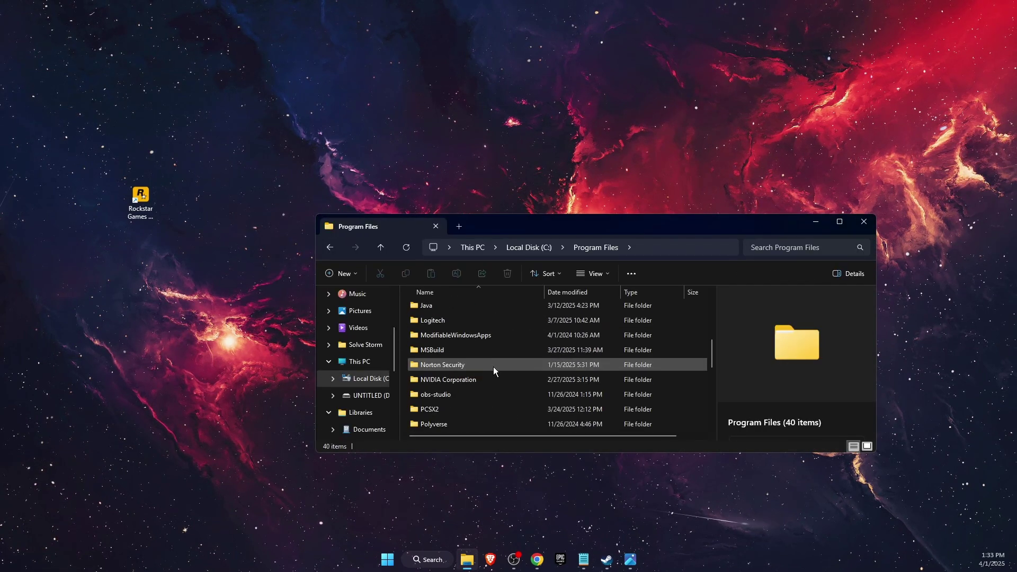
scroll(493, 366, down, 2)
scroll(461, 380, down, 1)
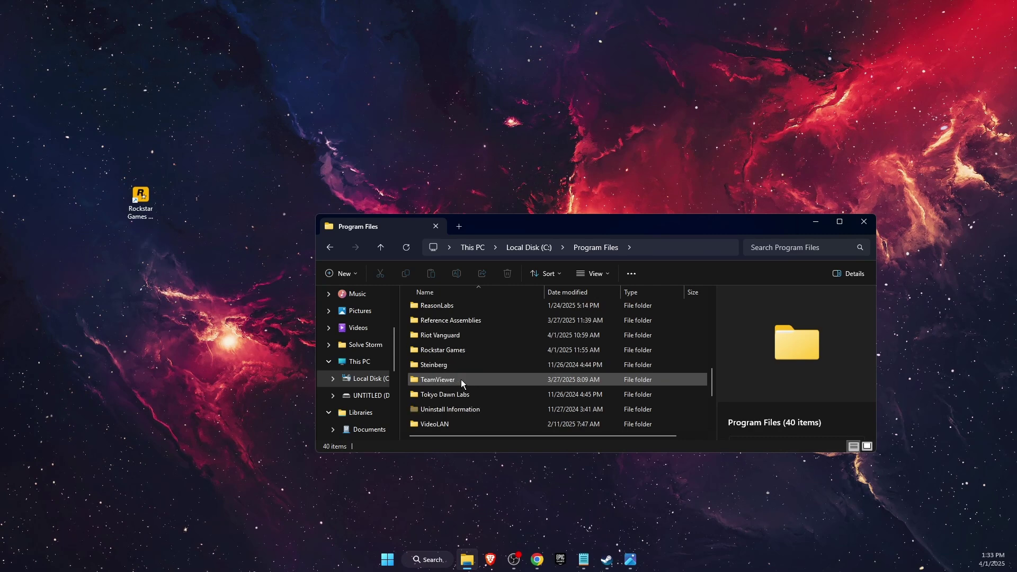
double_click(447, 350)
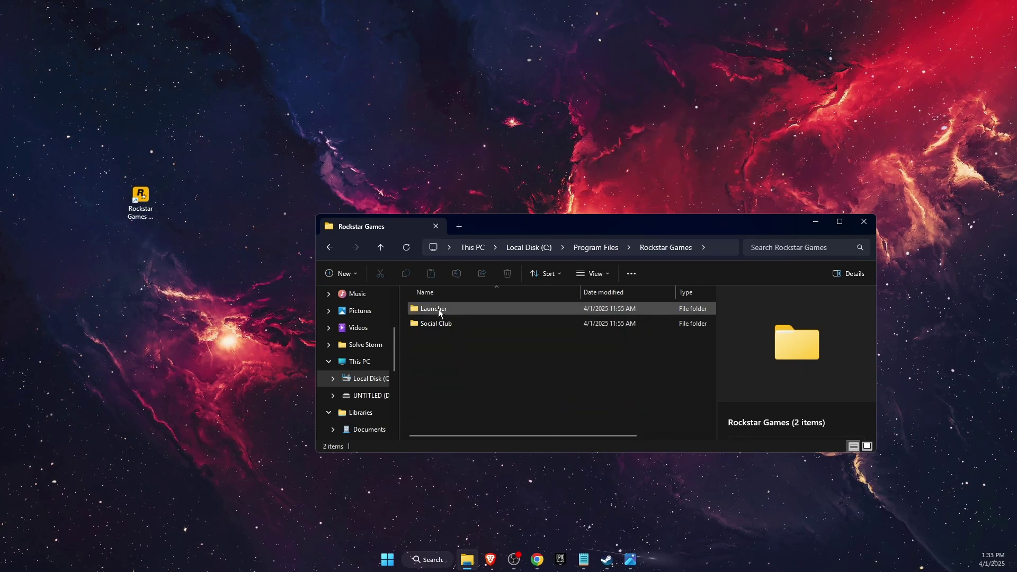
double_click(439, 310)
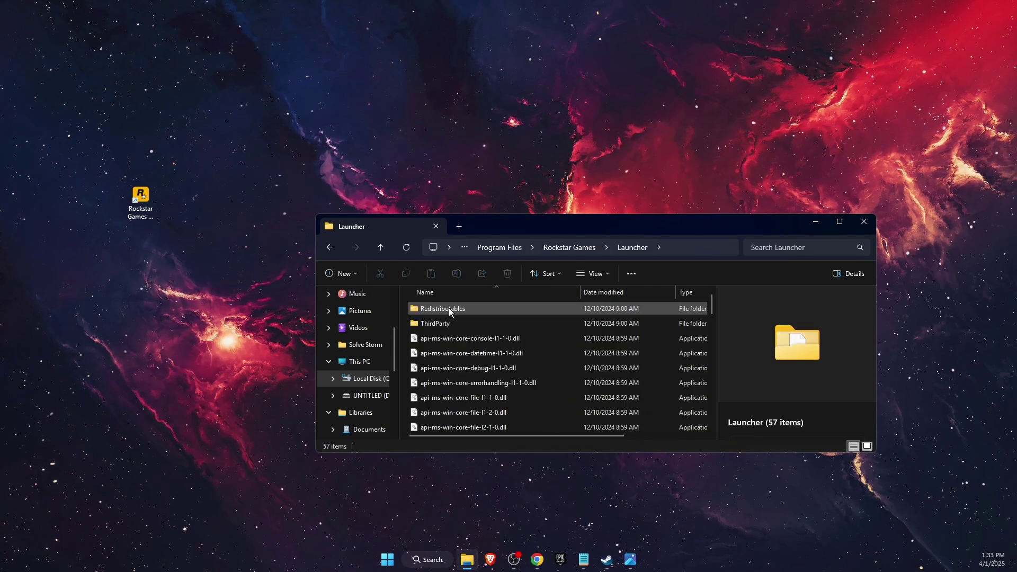
Look over the Launcher executables and select Launcher.exe
scroll(460, 348, down, 10)
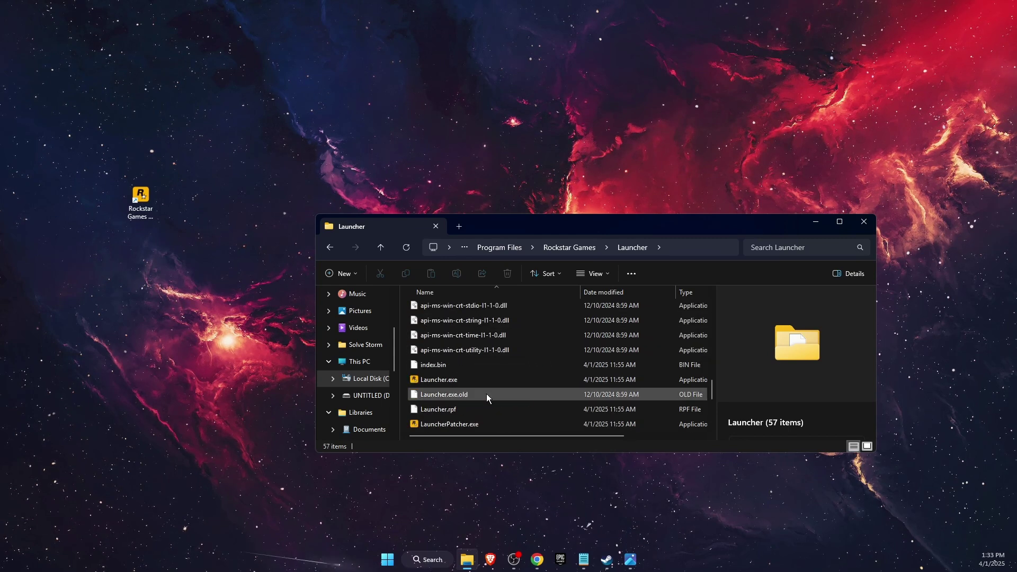
scroll(486, 393, down, 1)
click(445, 334)
click(455, 379)
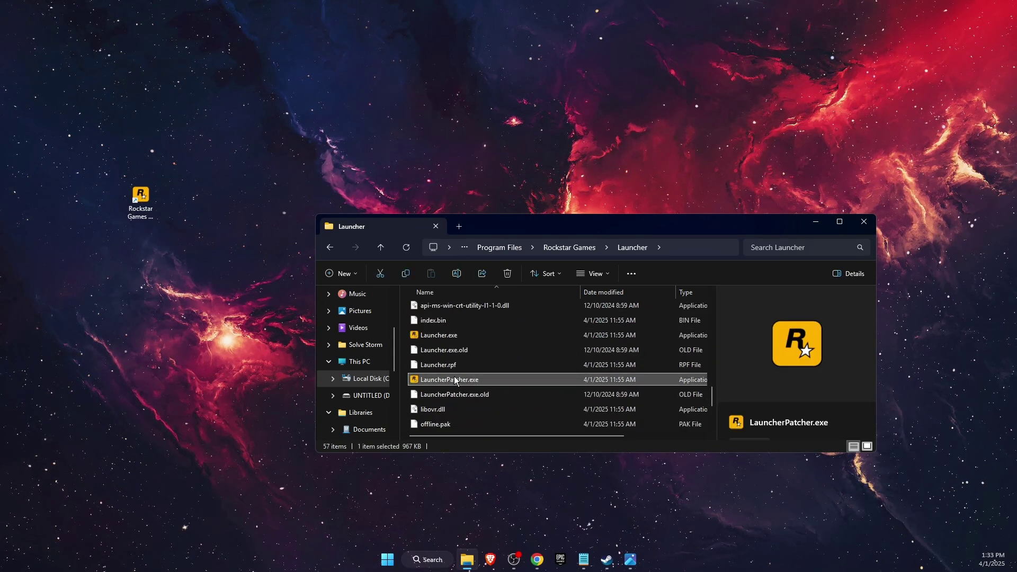
scroll(454, 379, down, 2)
click(449, 380)
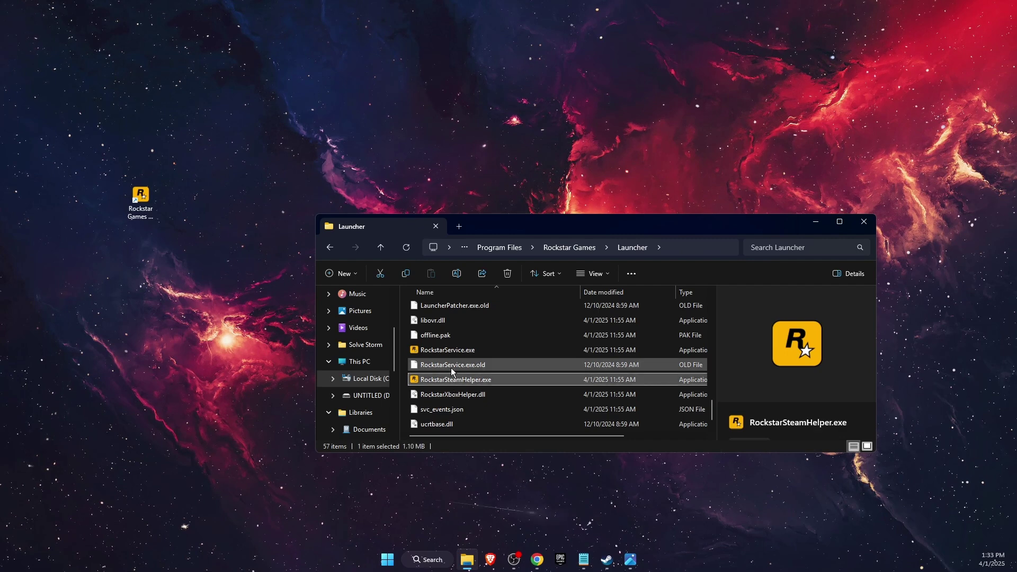
click(459, 350)
scroll(471, 354, up, 3)
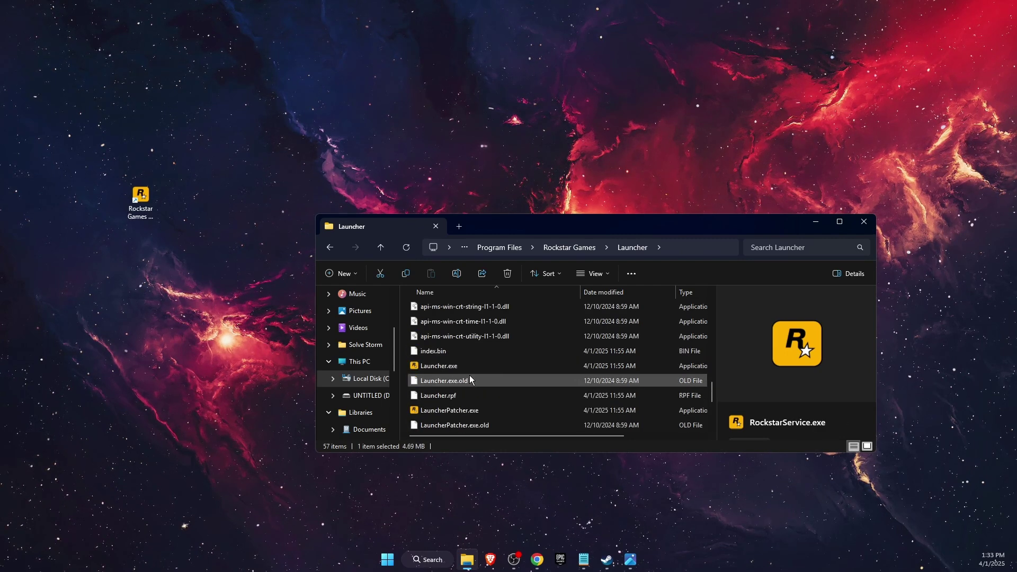
click(425, 365)
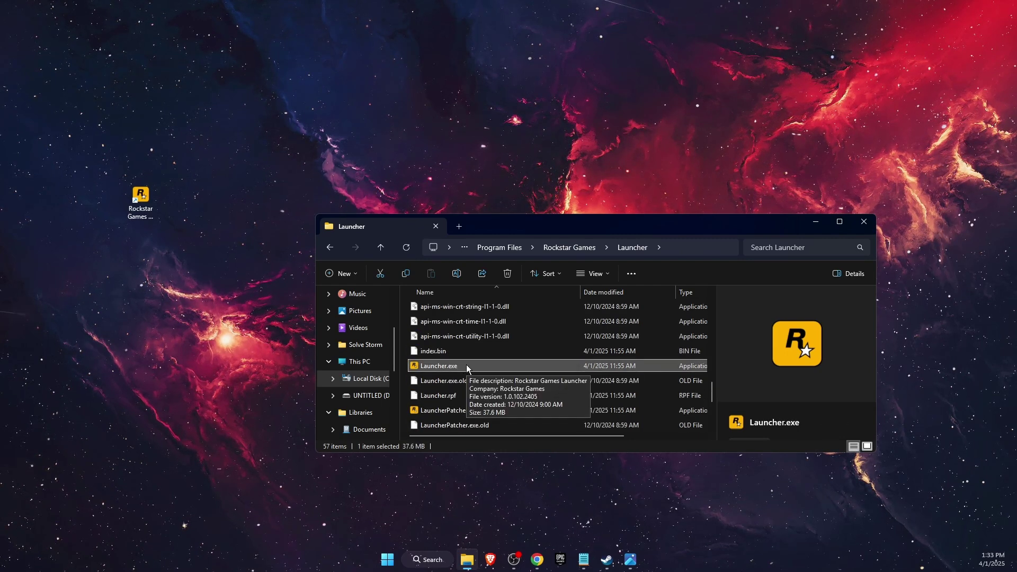
Clear 'Run this program as an administrator' on Launcher.exe's Compatibility properties
right_click(466, 364)
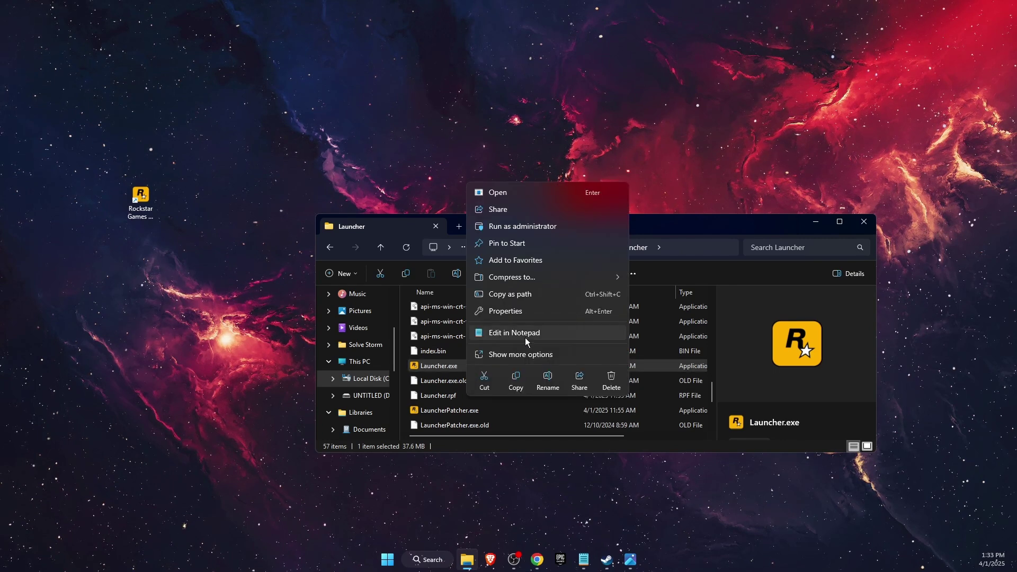
click(522, 311)
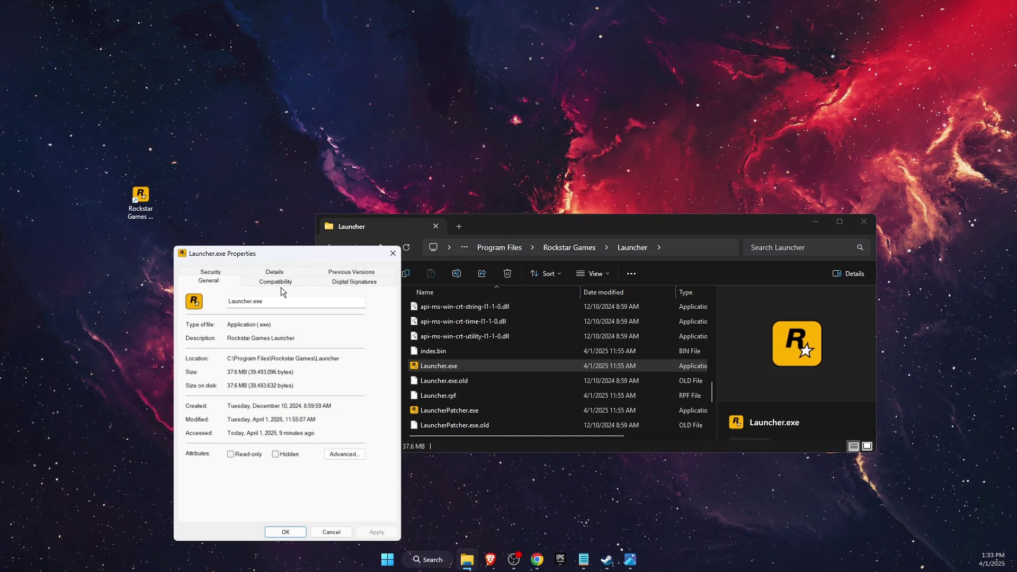
click(280, 287)
drag(313, 253, 515, 157)
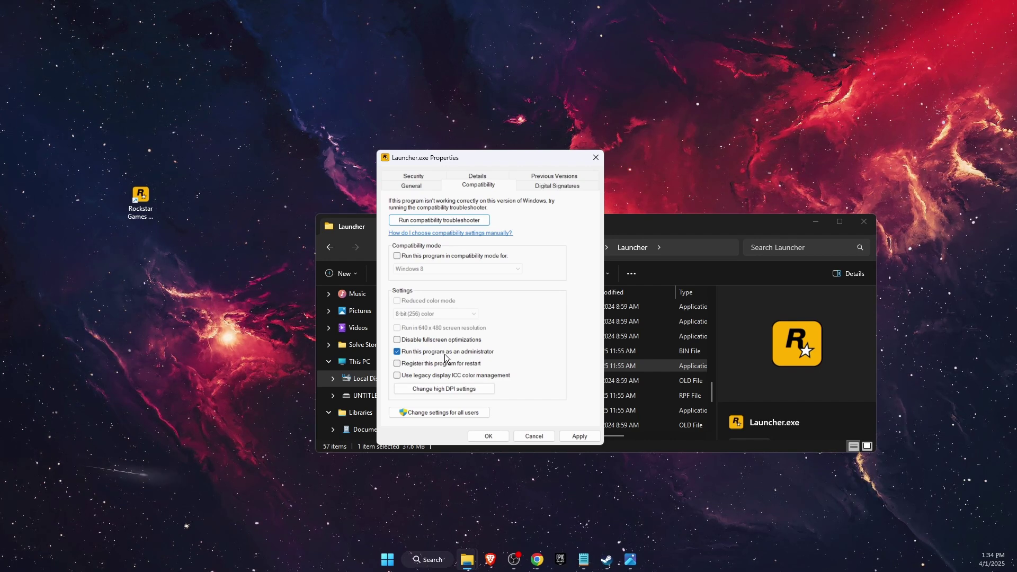
click(408, 353)
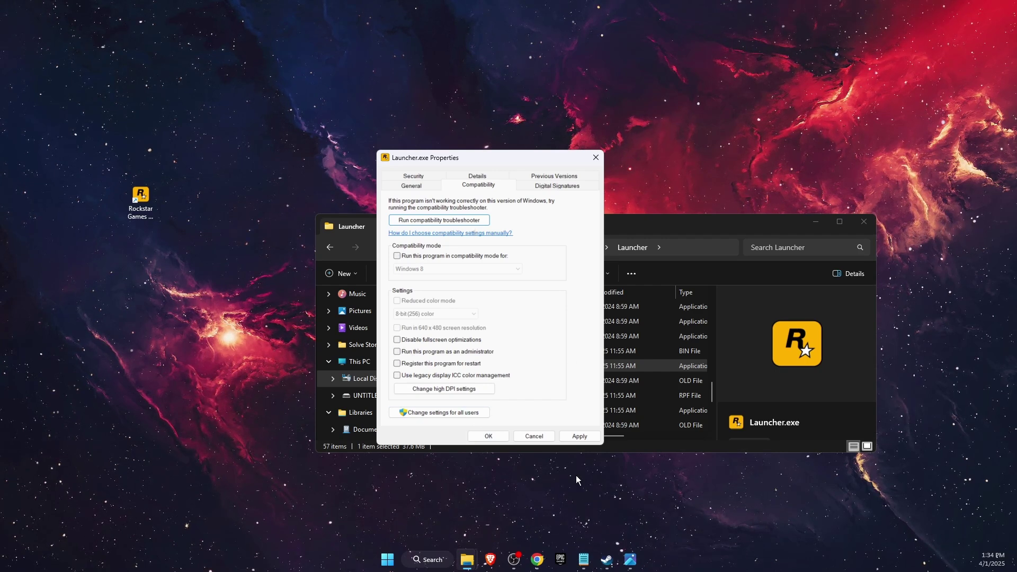
Confirm the Properties dialog, then open Rockstar Games\Launcher\Redistributables\SocialClub
click(488, 436)
scroll(479, 386, down, 1)
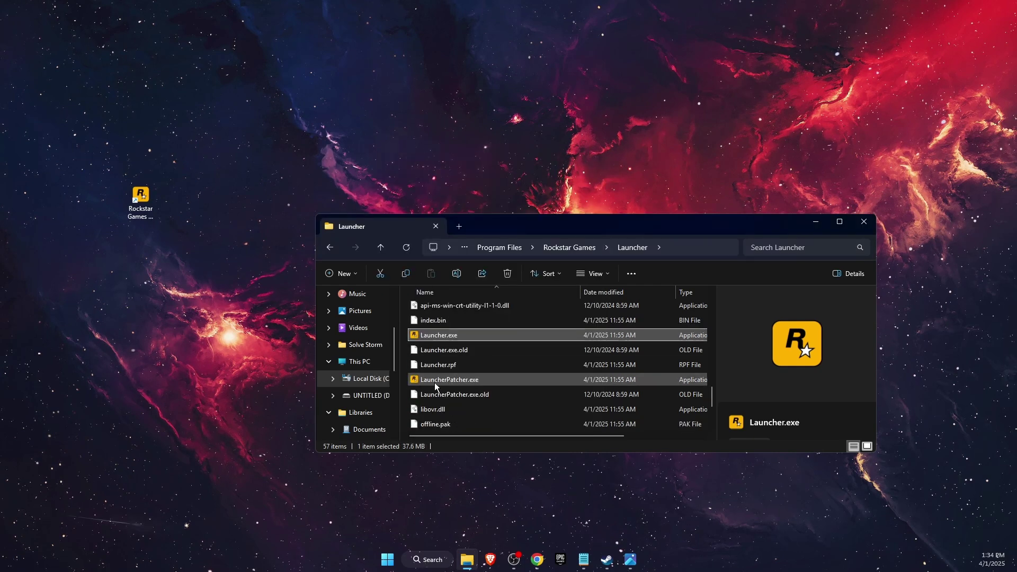
click(569, 248)
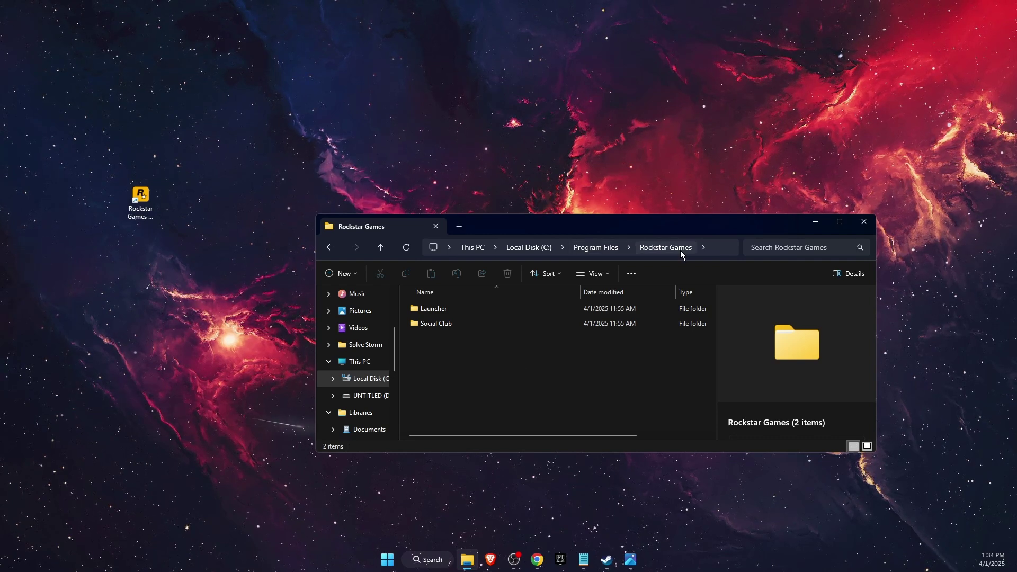
double_click(453, 312)
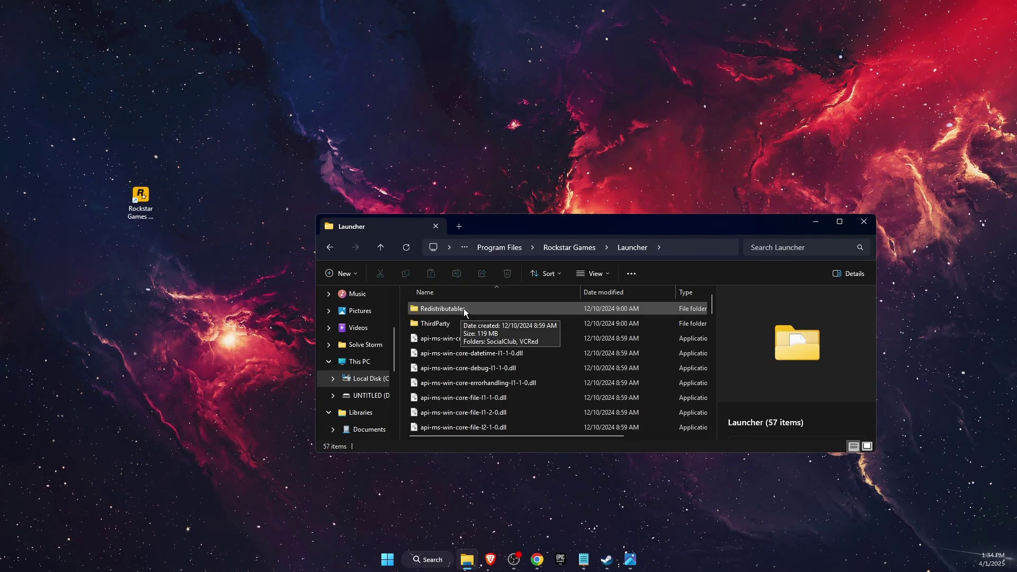
double_click(465, 309)
double_click(464, 308)
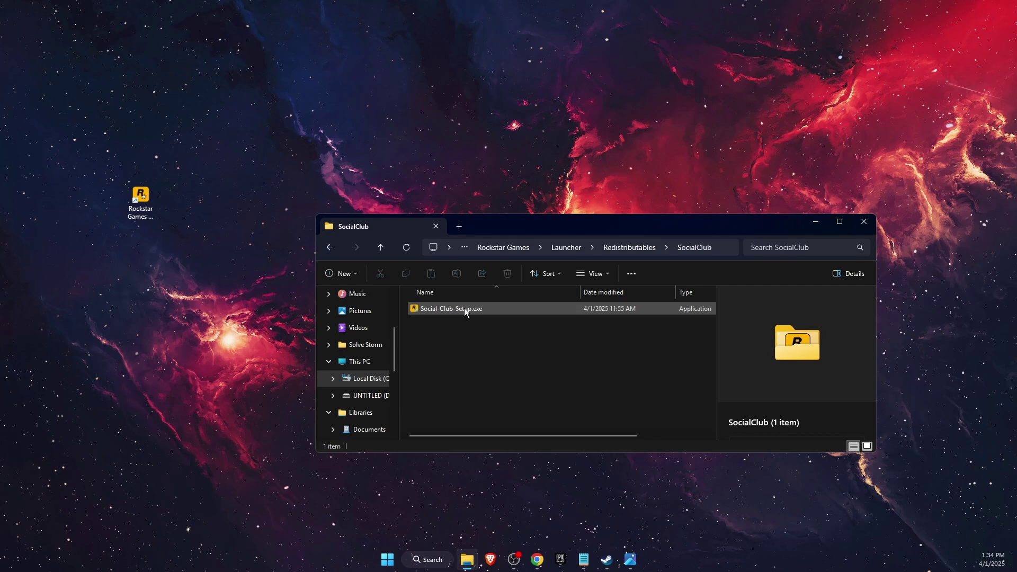
Select Social-Club-Setup.exe, then close File Explorer
click(457, 310)
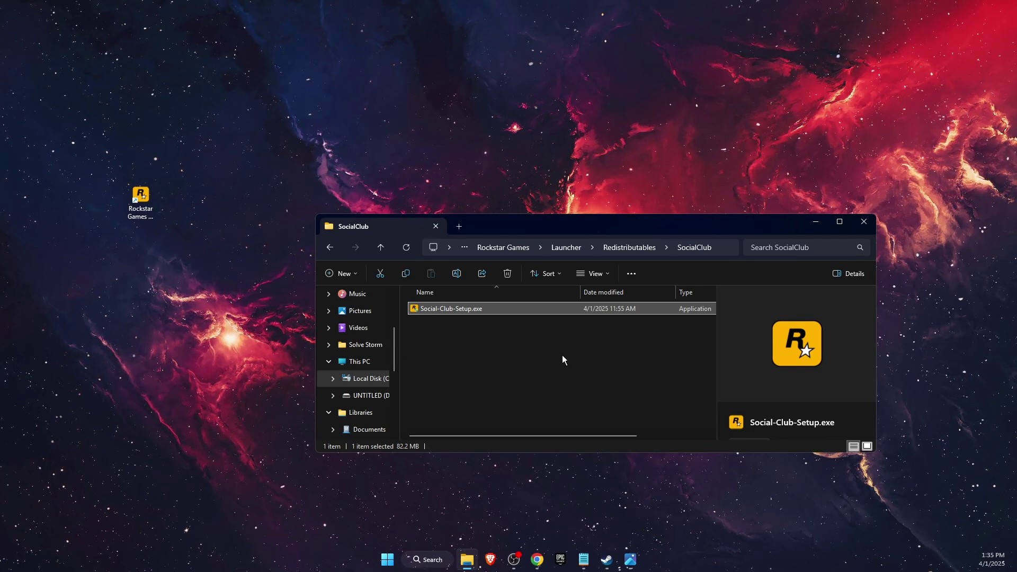
click(865, 221)
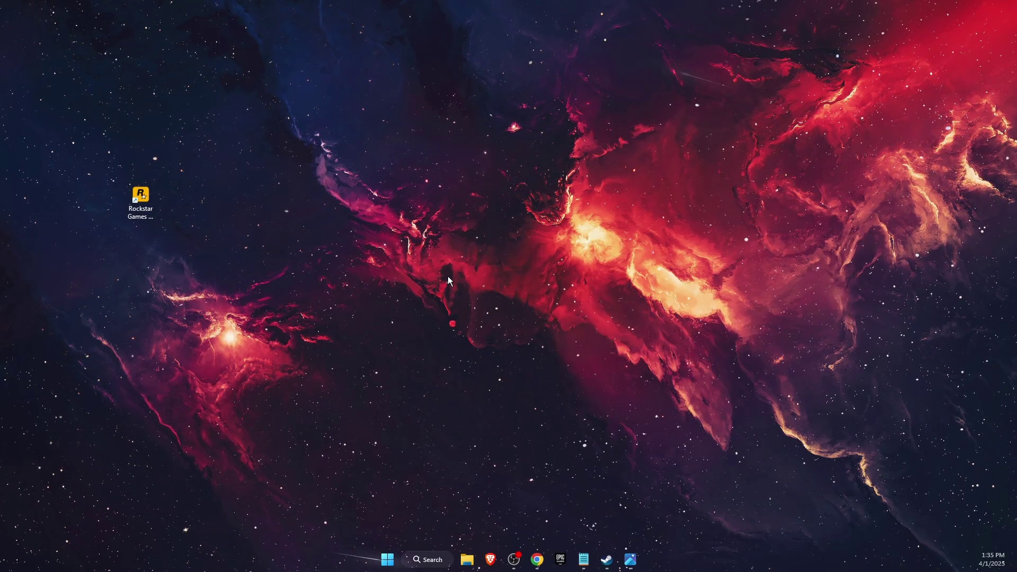